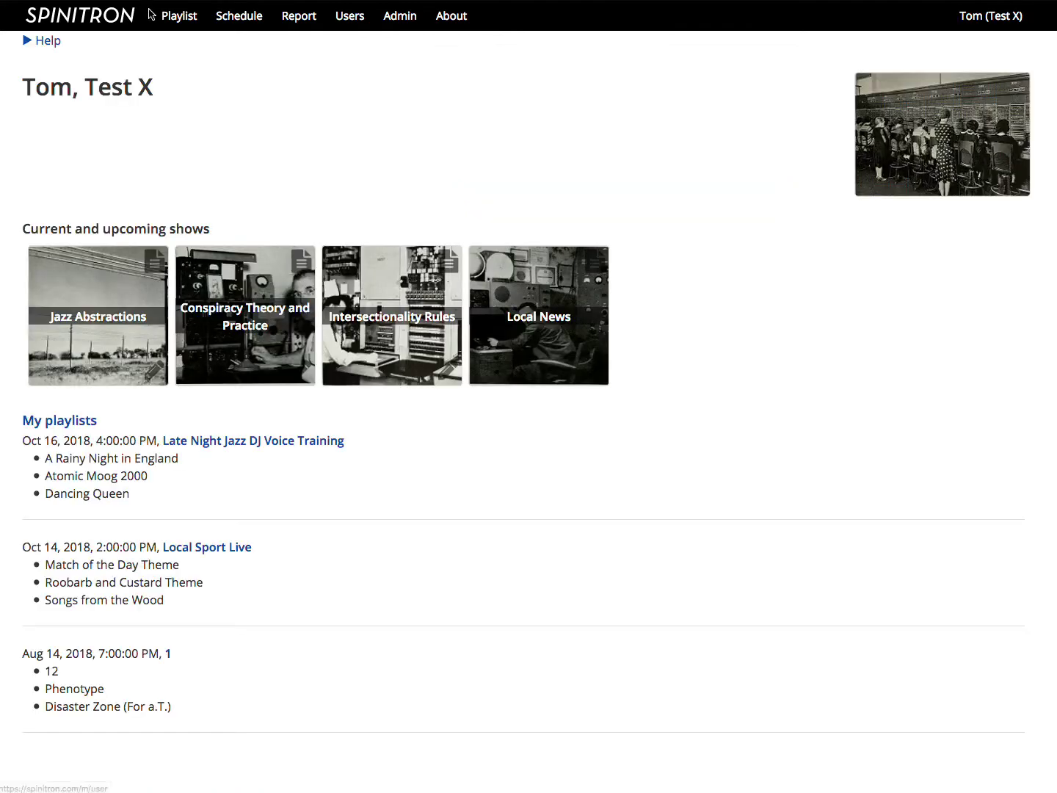
Create a new 'Late Night Jazz DJ Voice Training' playlist for Oct 17, 2018, 4:00–8:00 PM.
left_click(179, 17)
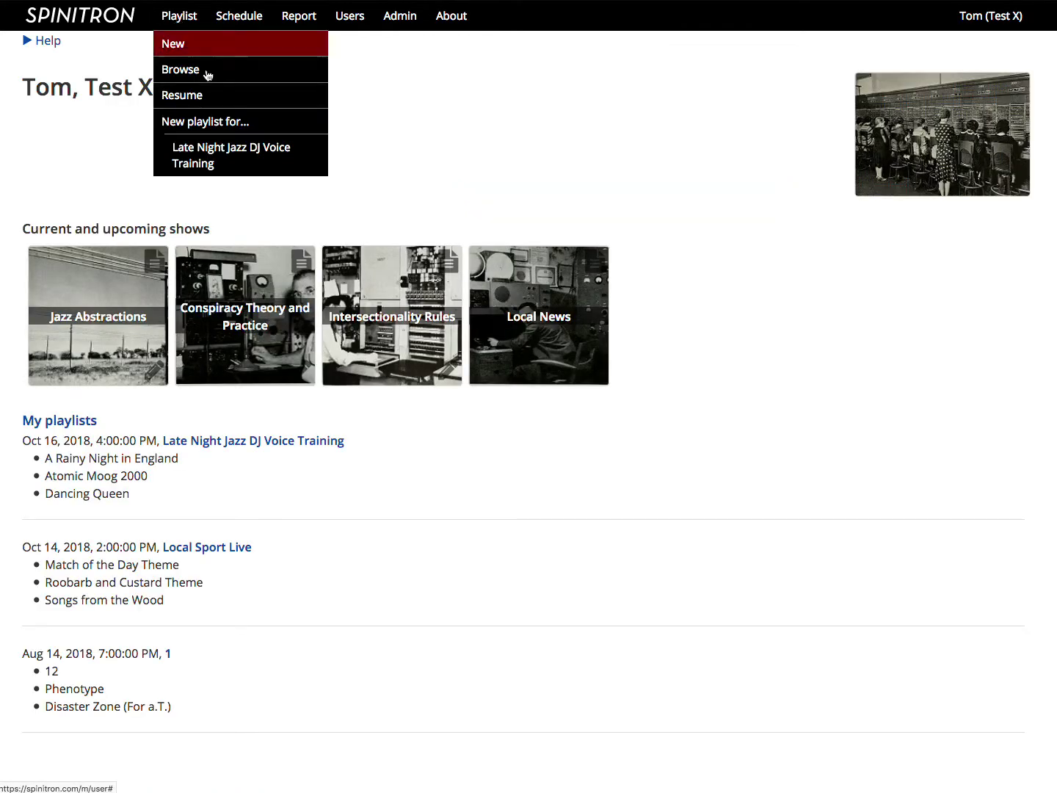
left_click(228, 153)
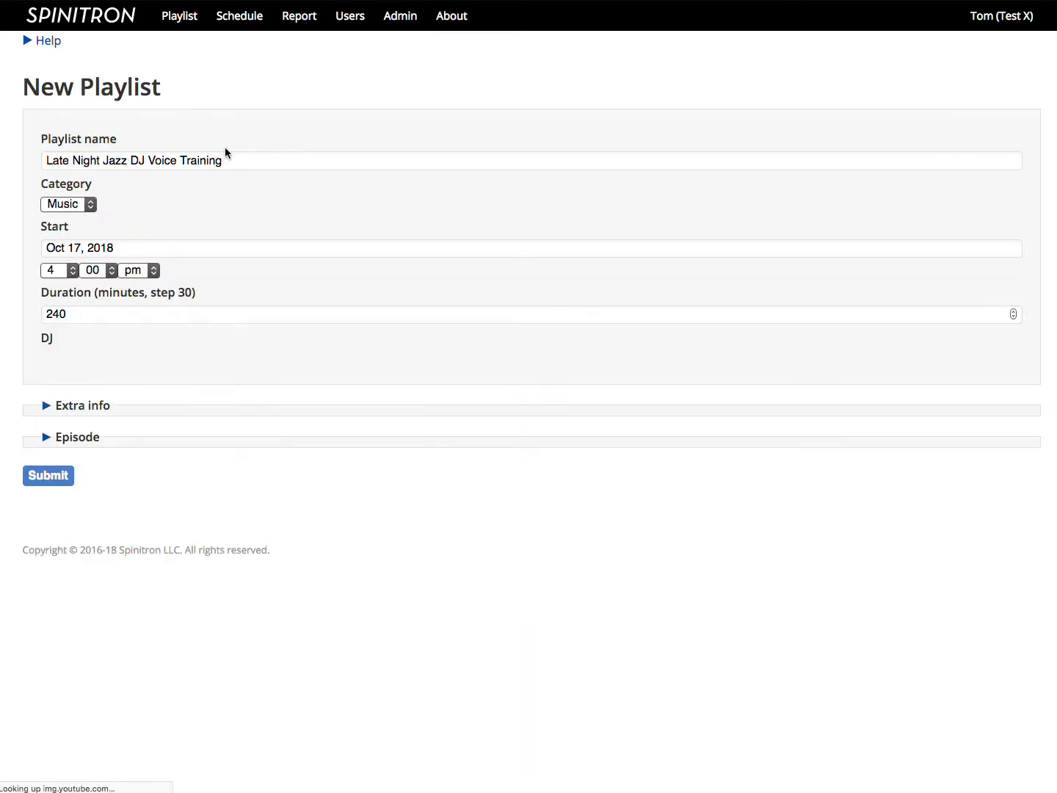
left_click(51, 484)
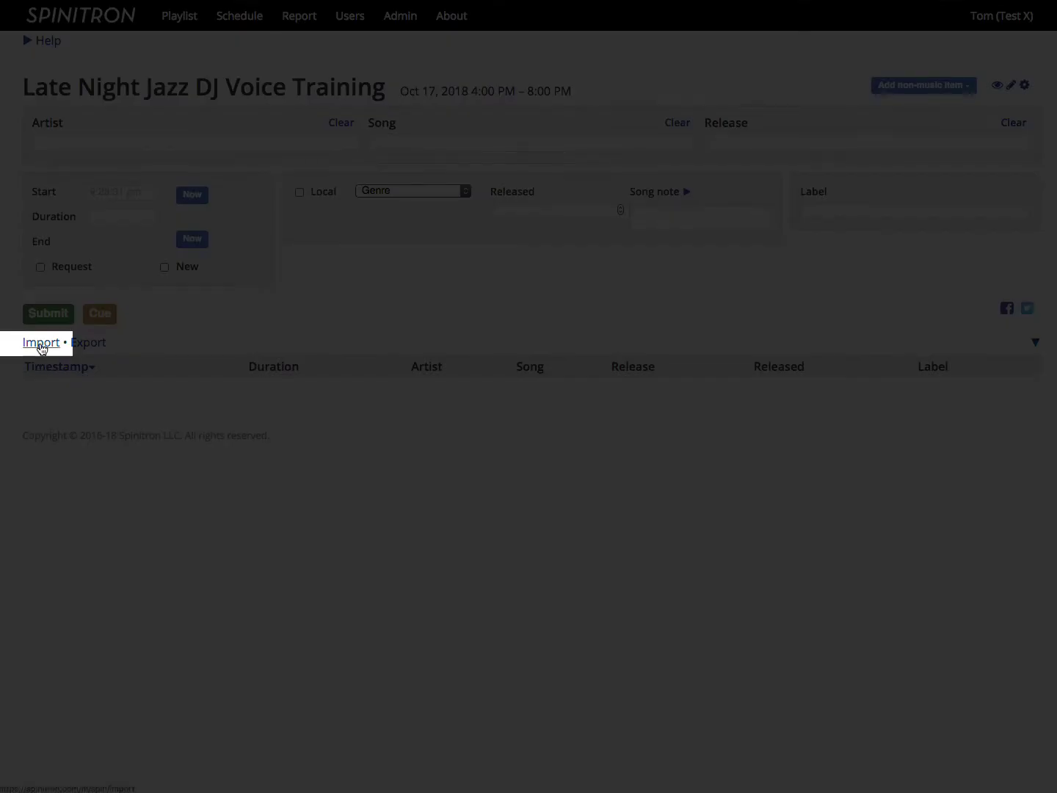
Go to the playlist's Import page to bring in tracks as pasted text.
left_click(41, 342)
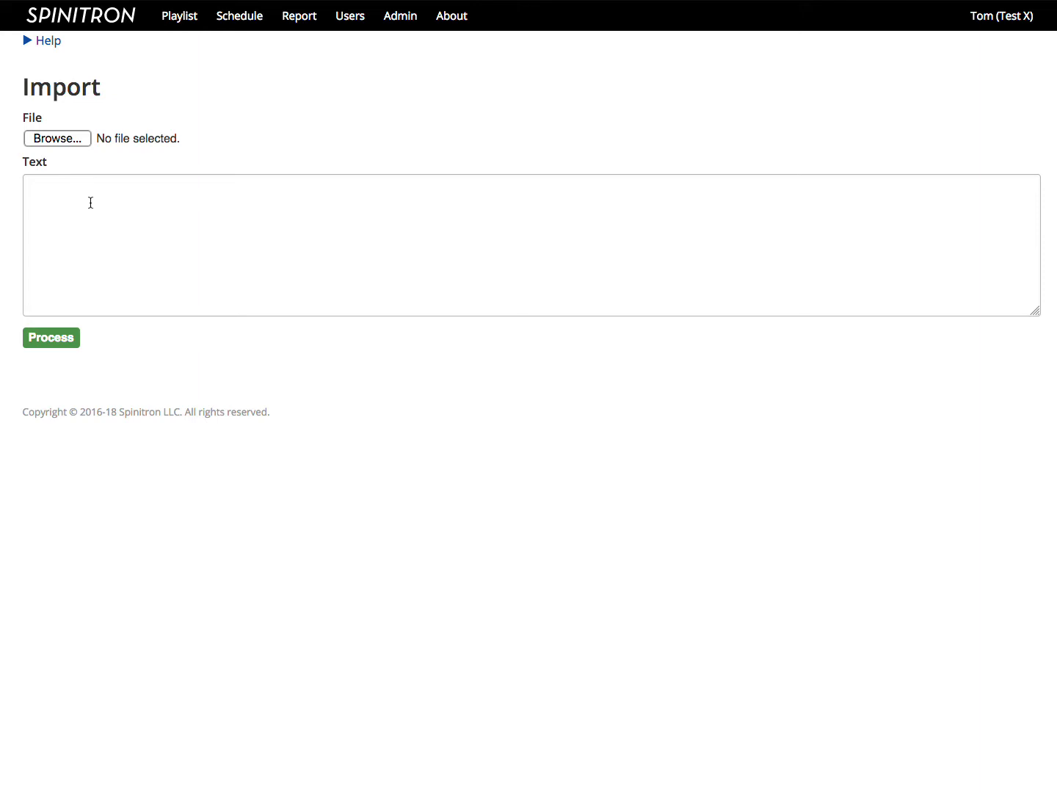
Switch to iTunes and select all 20 songs in the Text X playlist.
key("super+Tab")
key("super+Tab")
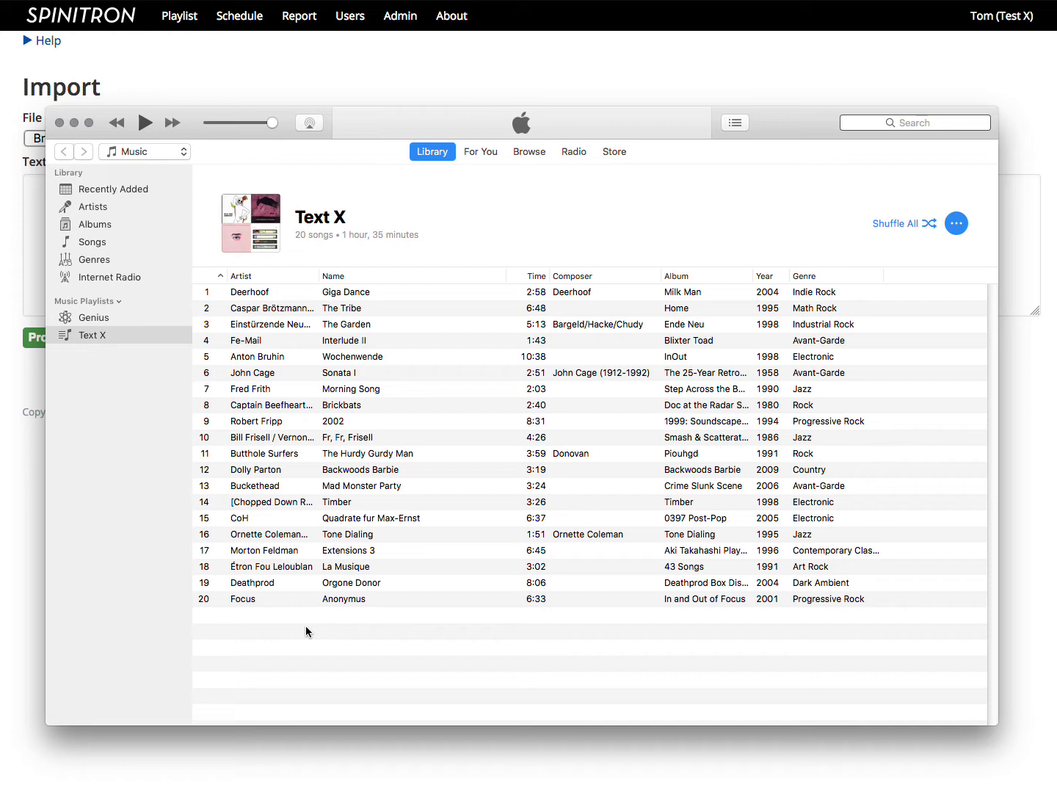
key("super+a")
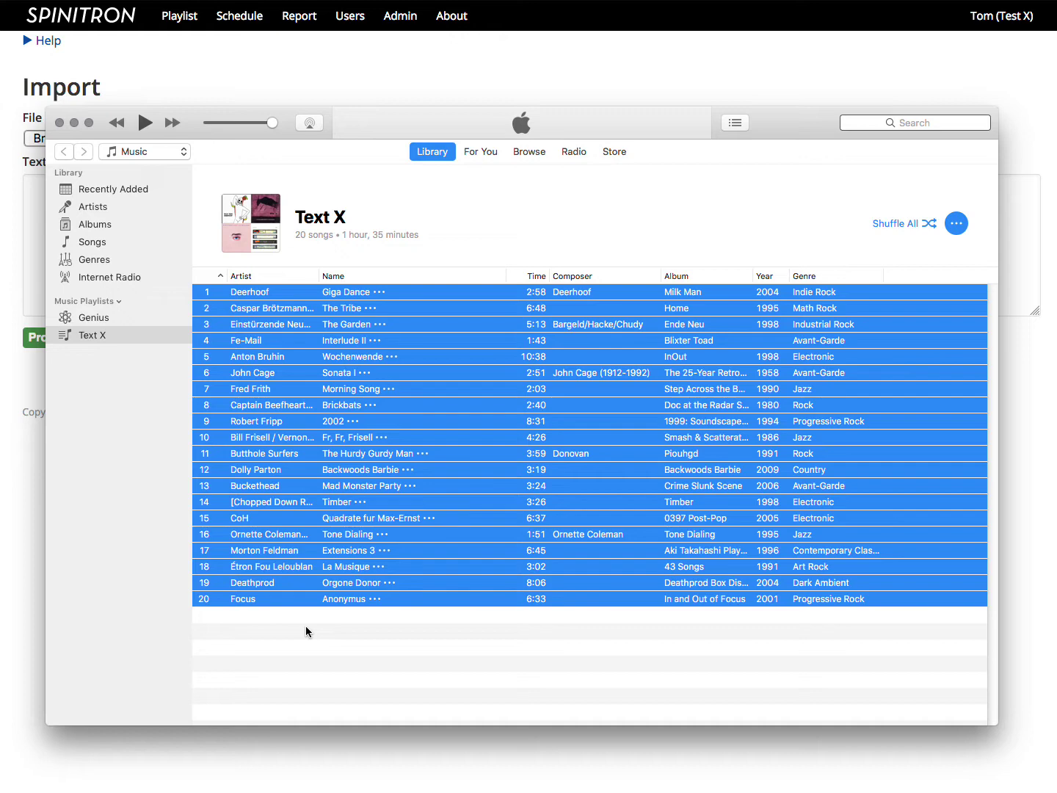
Paste the 20 iTunes track rows into the Import text box and process them into a preview.
key("super+Tab")
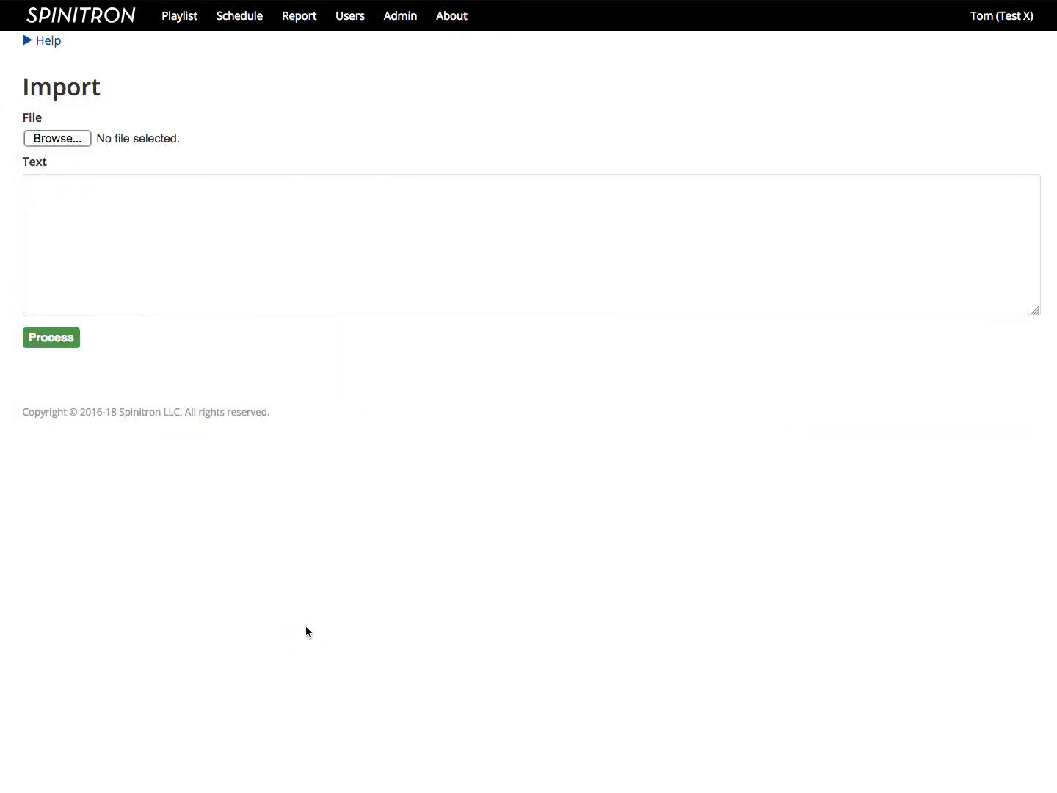
left_click(128, 268)
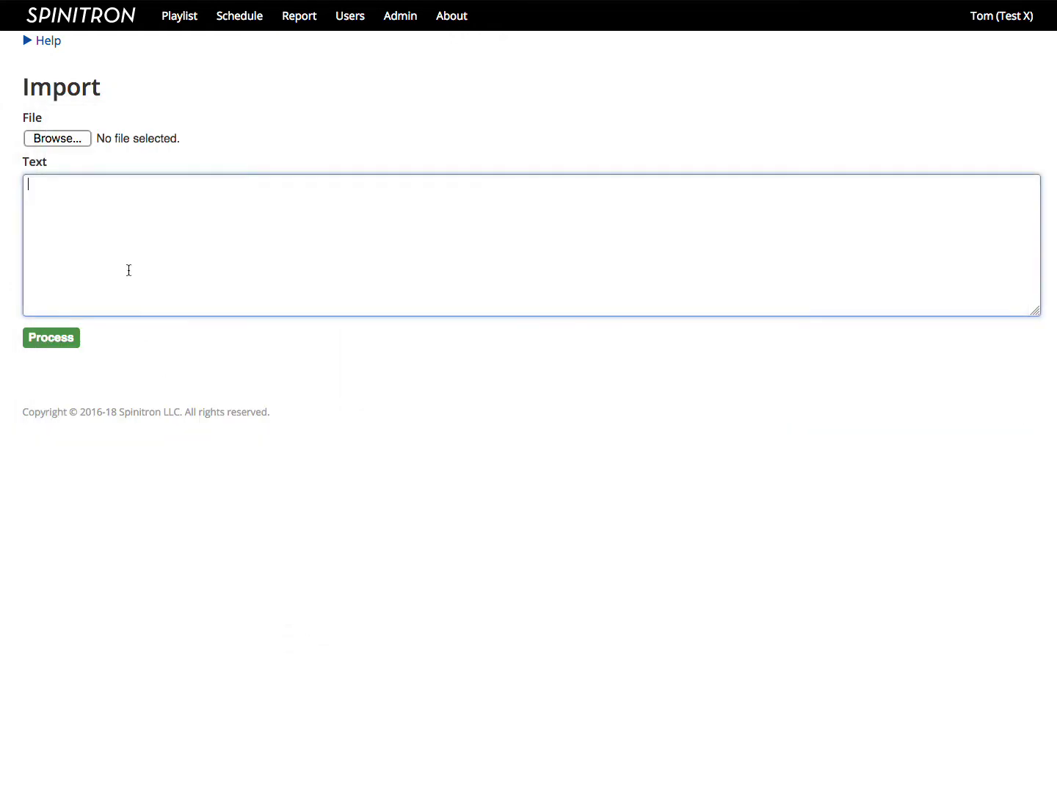
key("super+v")
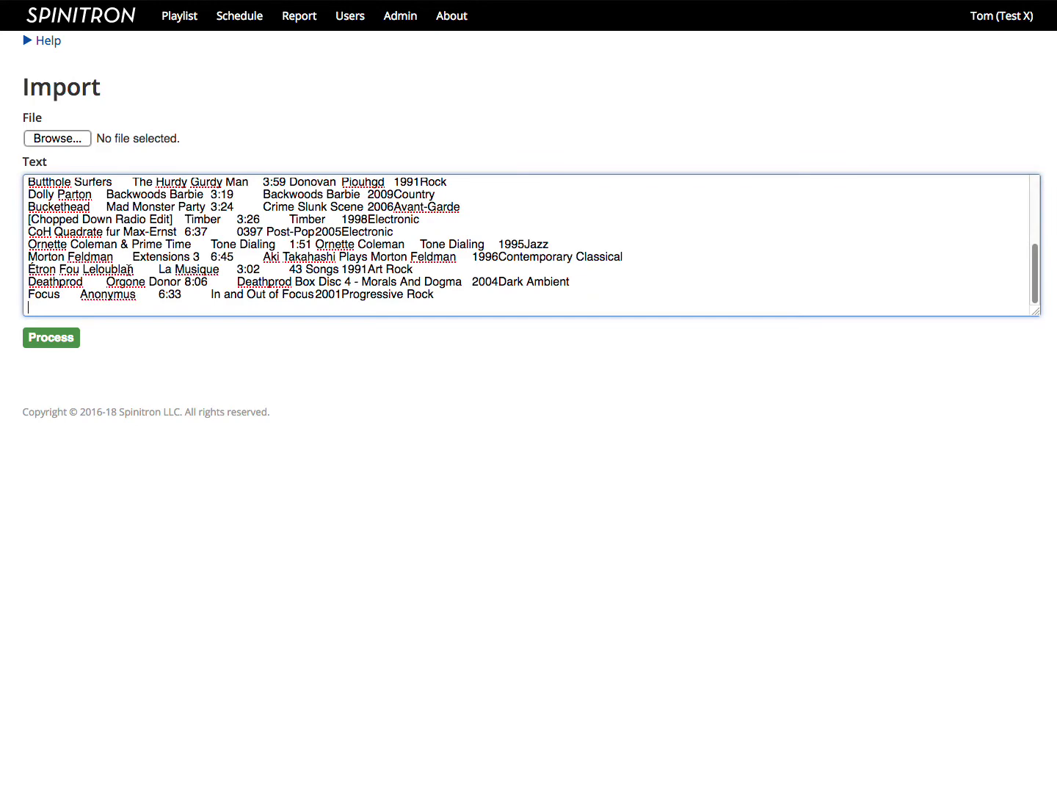
left_click(57, 339)
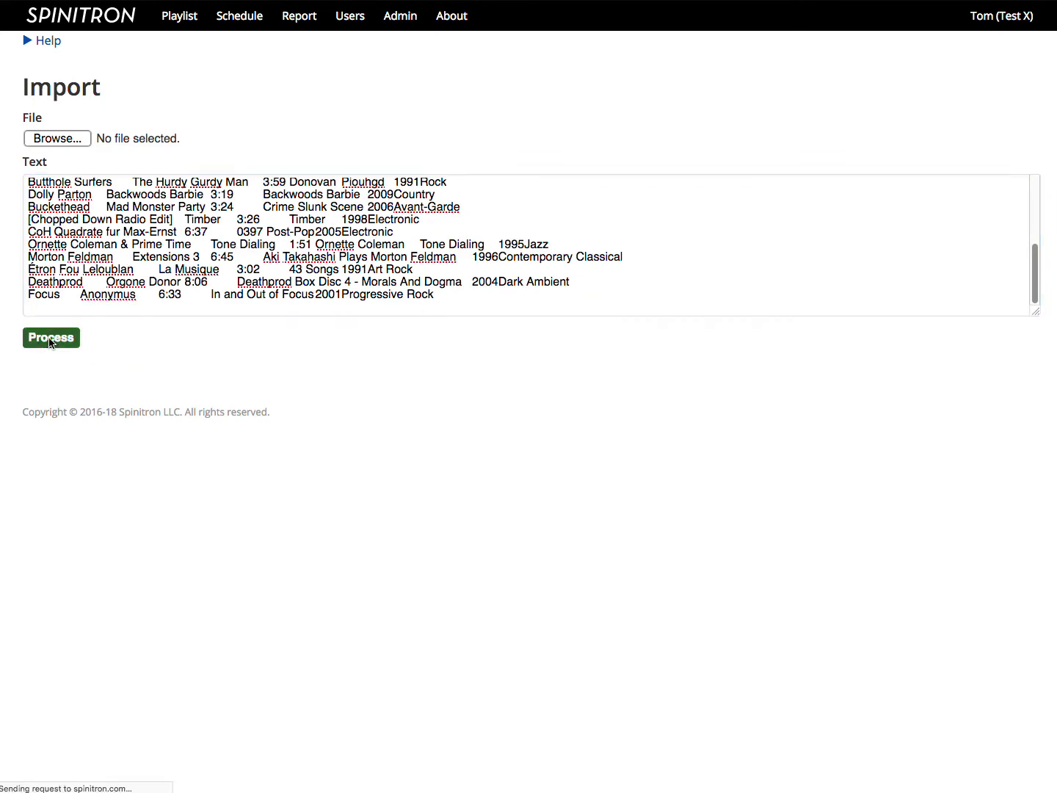
scroll(422, 342, "down", 5)
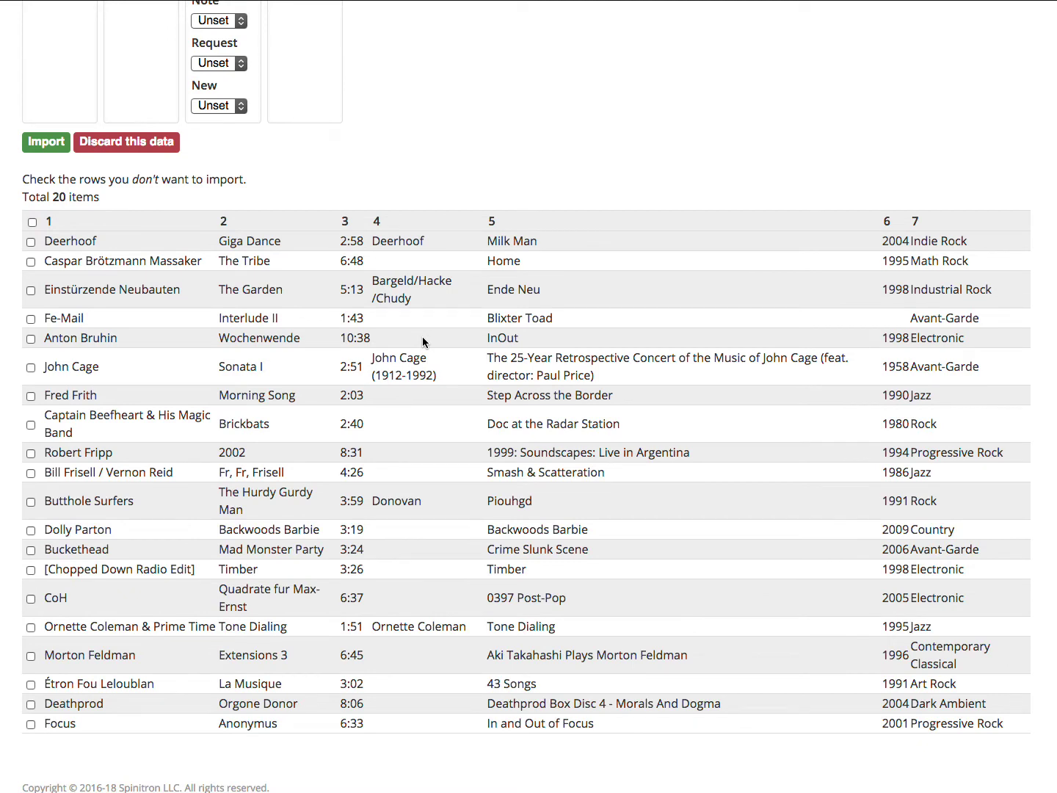
scroll(422, 341, "up", 5)
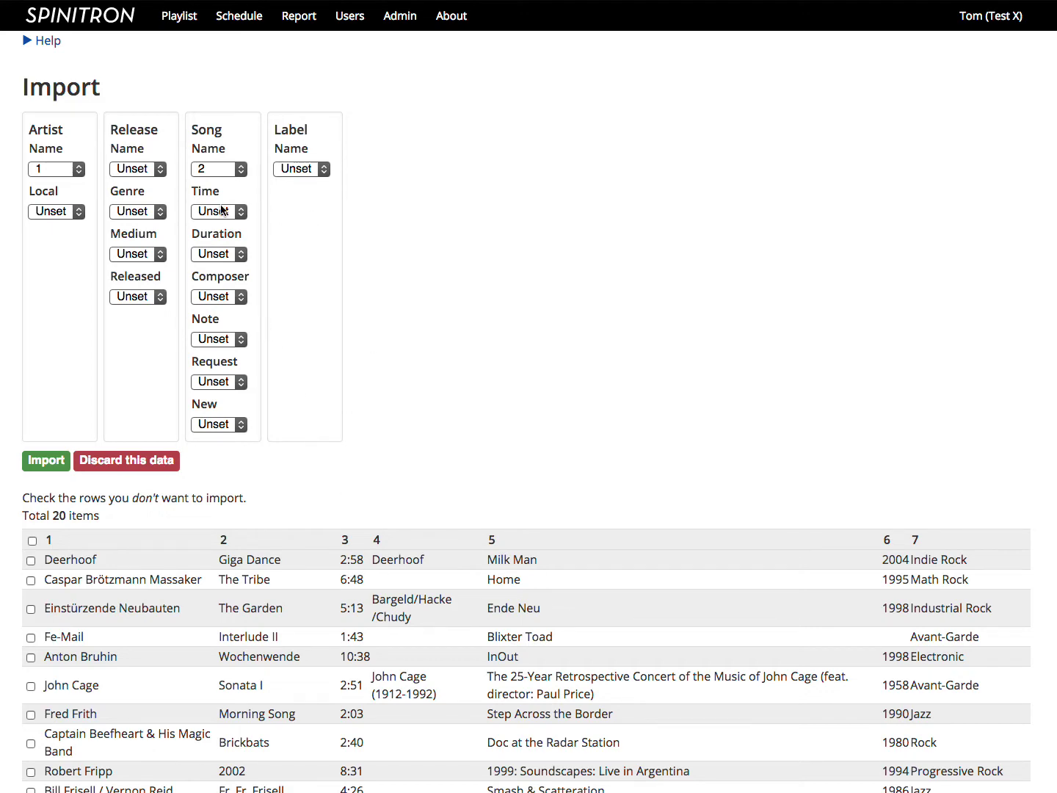
Map Duration to column 3, Composer 4, Release Name 5, Released 6 and Genre 7.
left_click(223, 255)
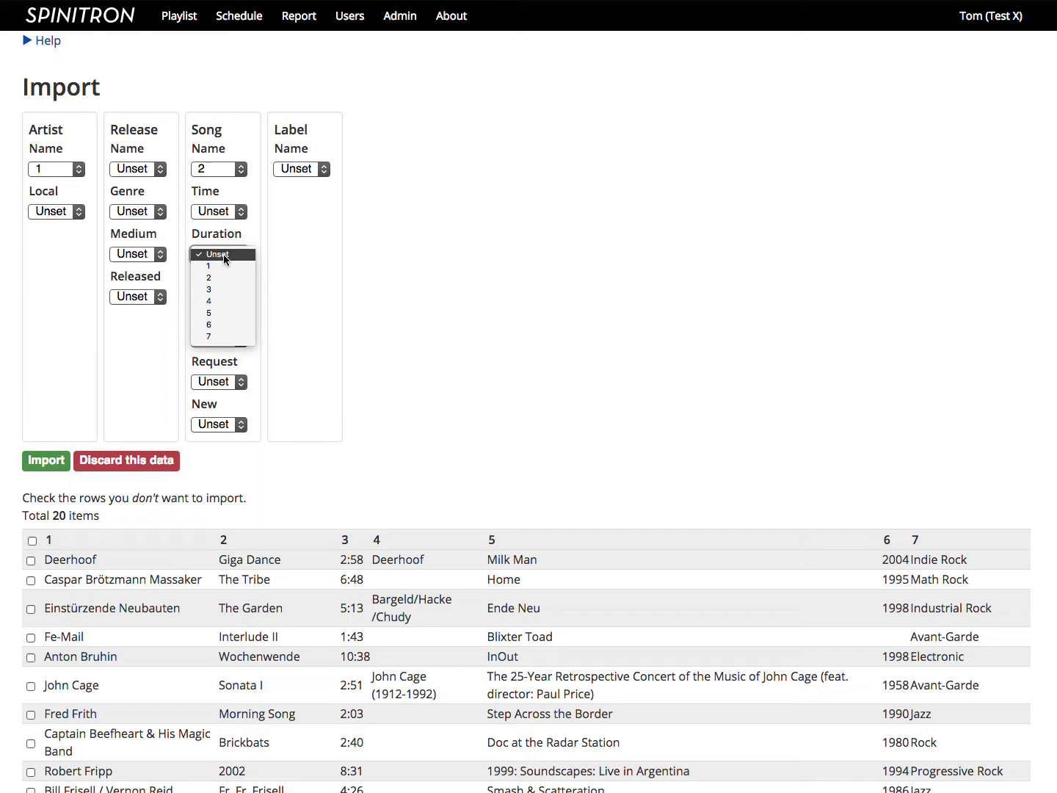
left_click(222, 290)
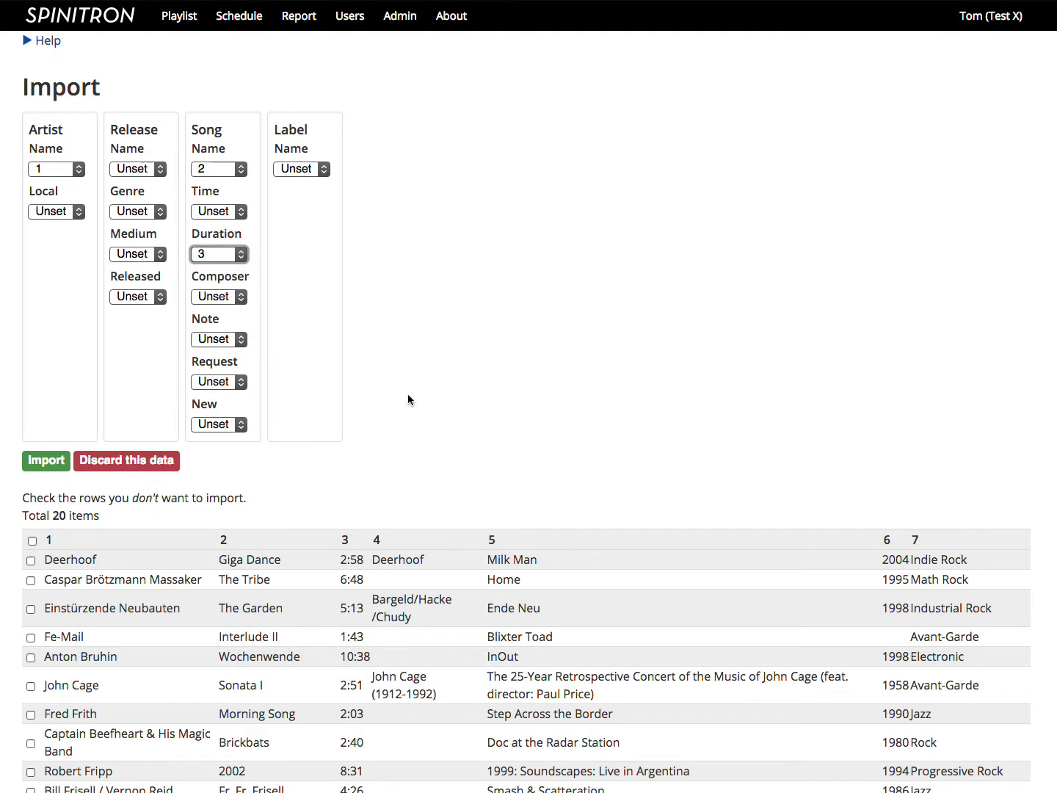
left_click(216, 296)
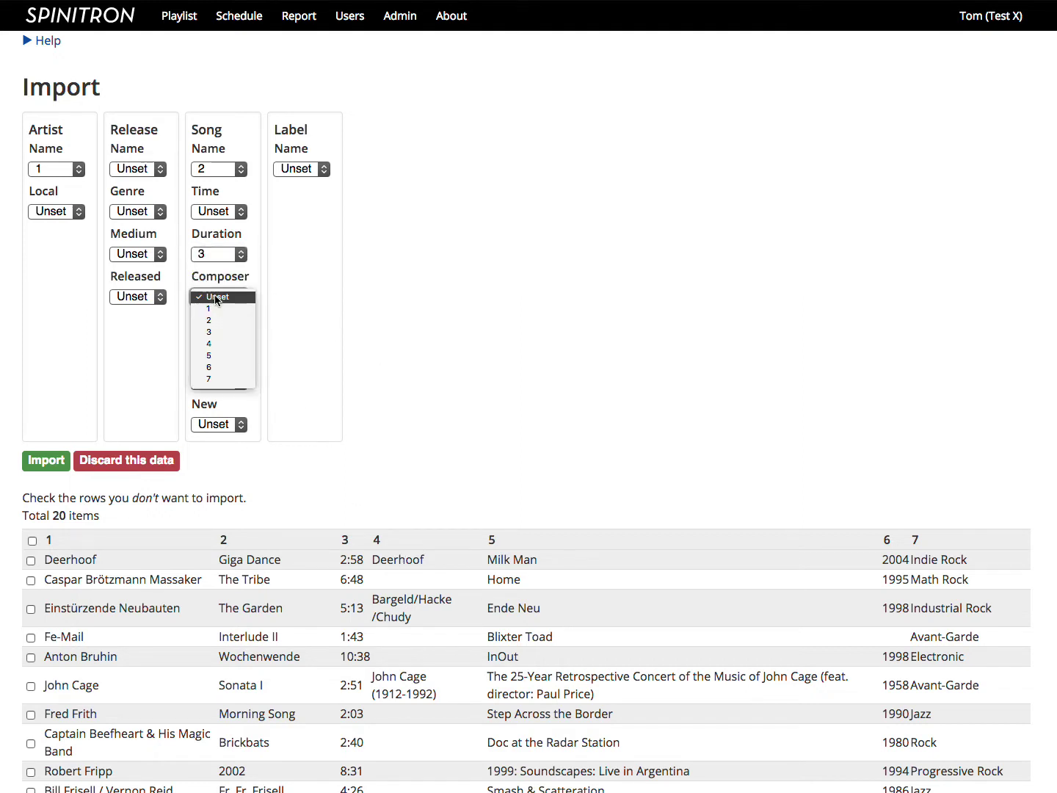
left_click(219, 343)
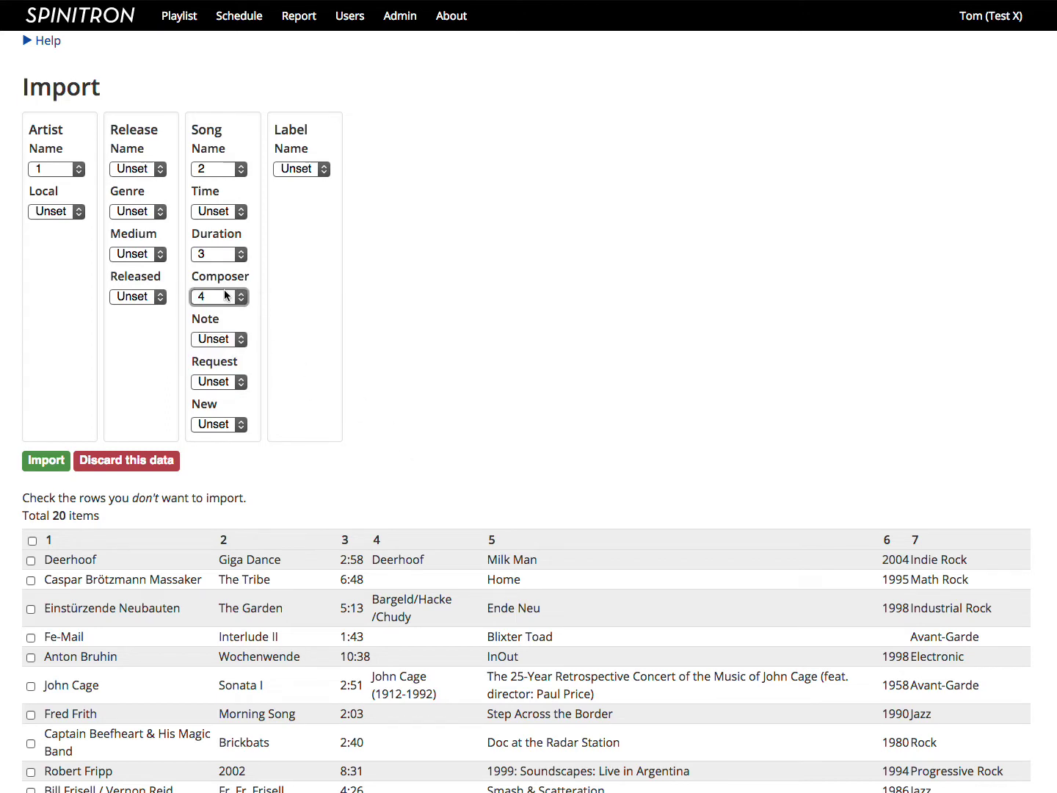
left_click(142, 171)
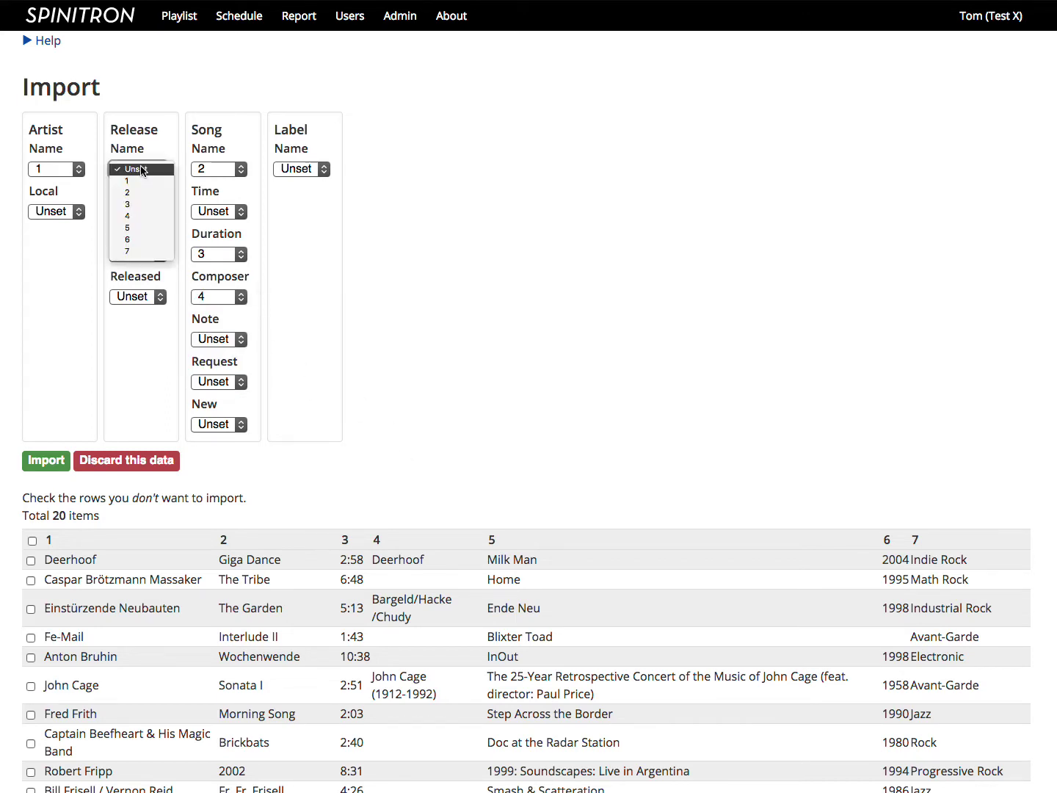
left_click(139, 229)
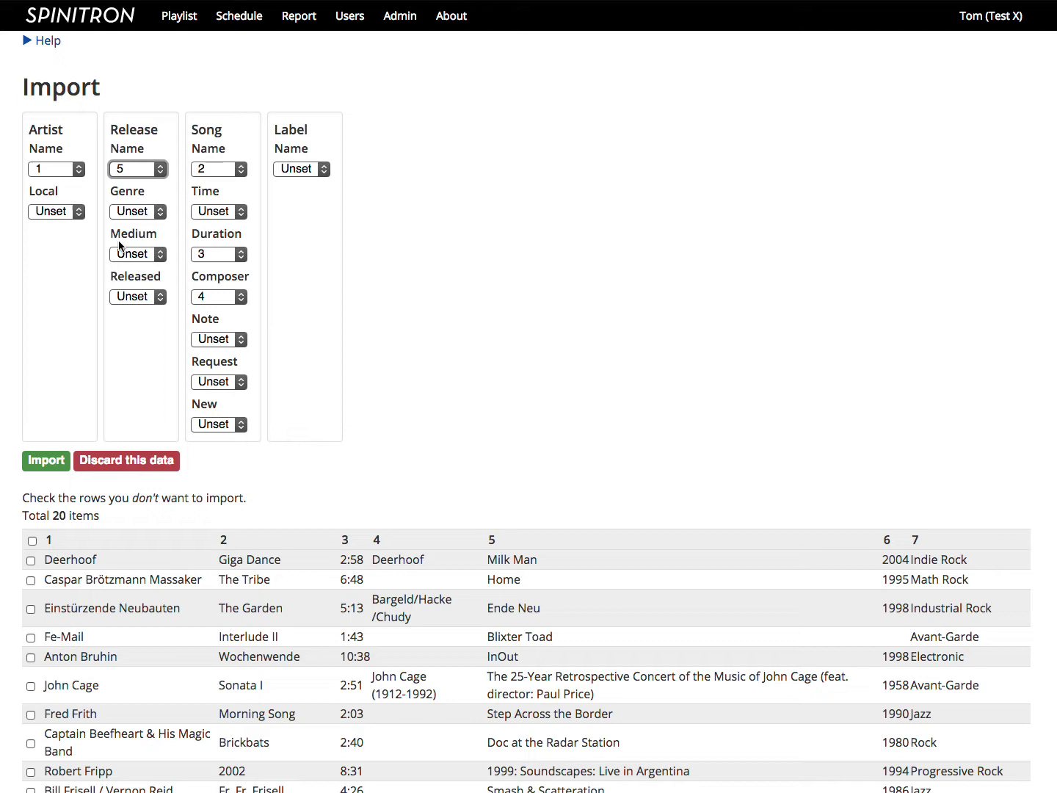
left_click(131, 295)
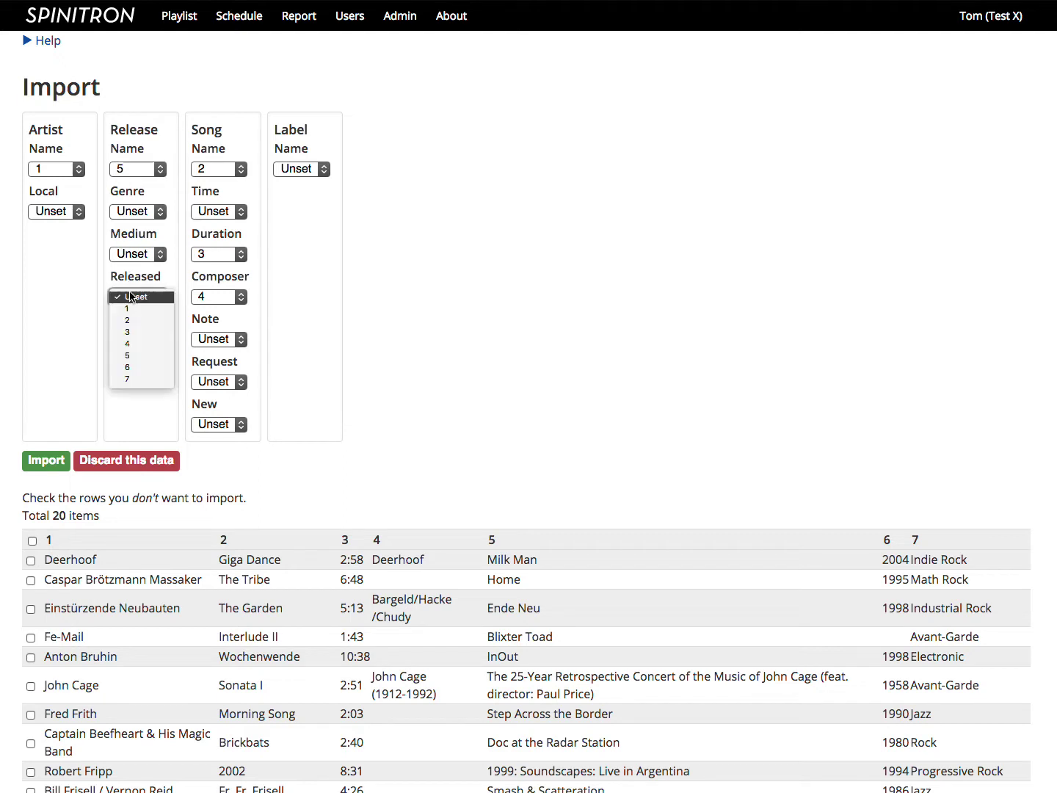
left_click(136, 367)
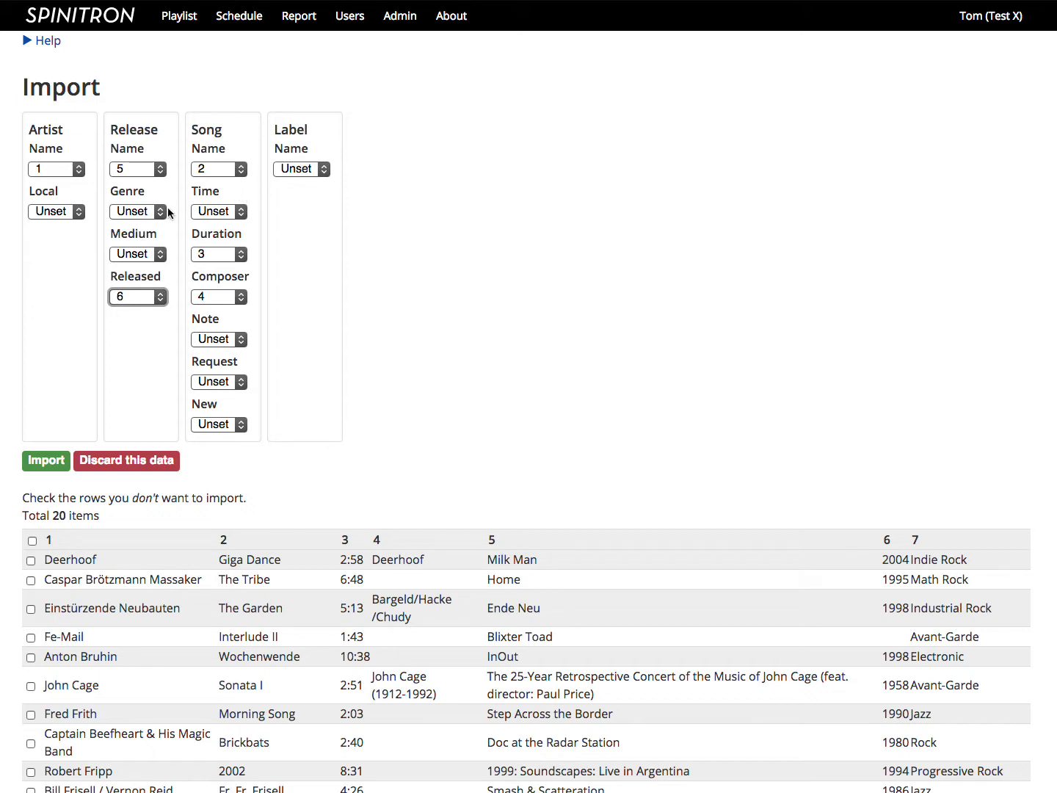
left_click(133, 213)
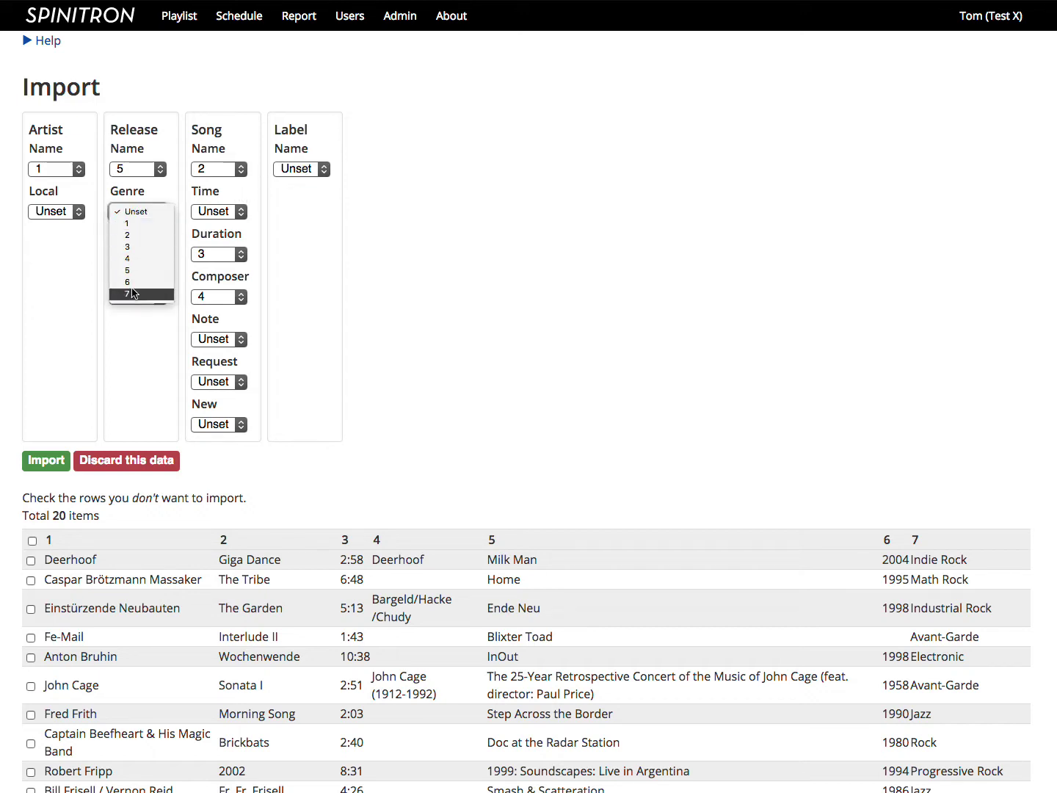
left_click(134, 294)
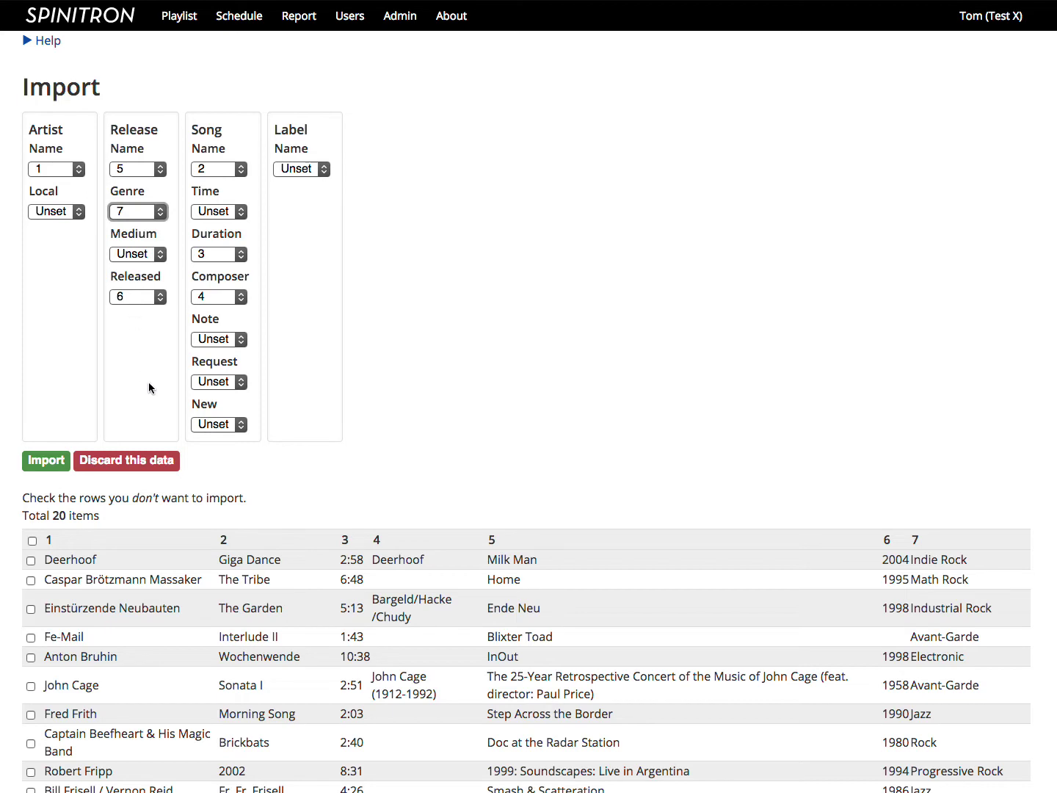
Import the 20 mapped songs with 'Compute timestamps from previous song duration' enabled.
left_click(47, 459)
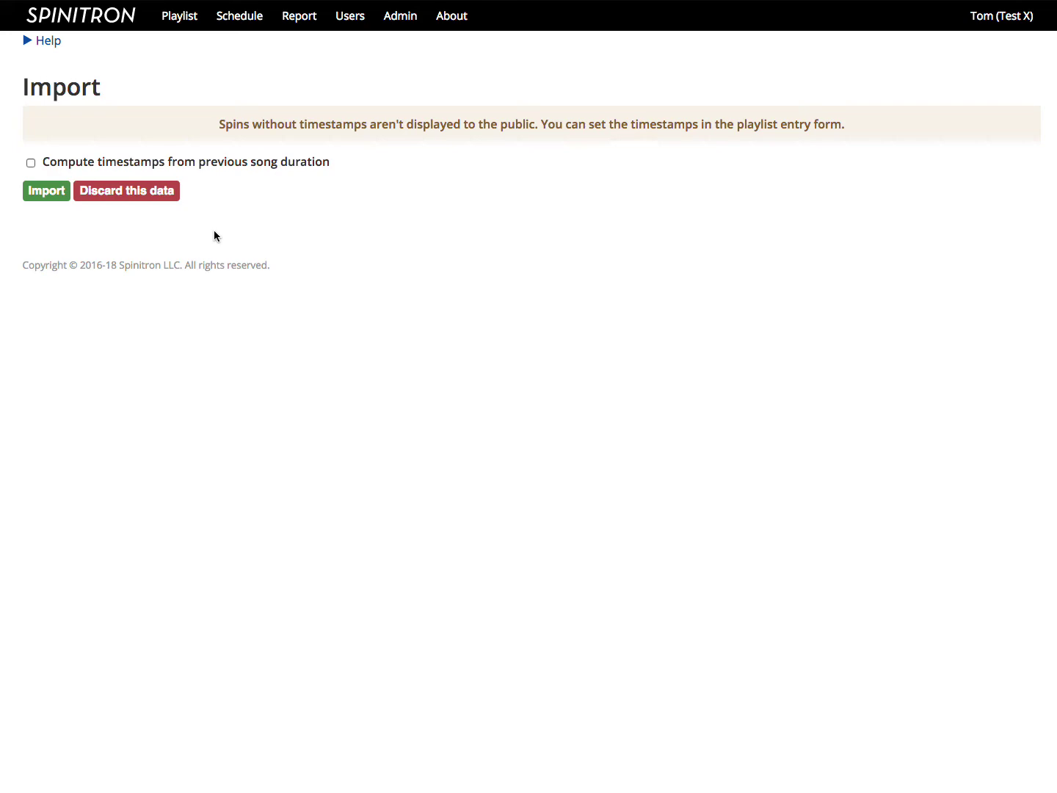
left_click(30, 163)
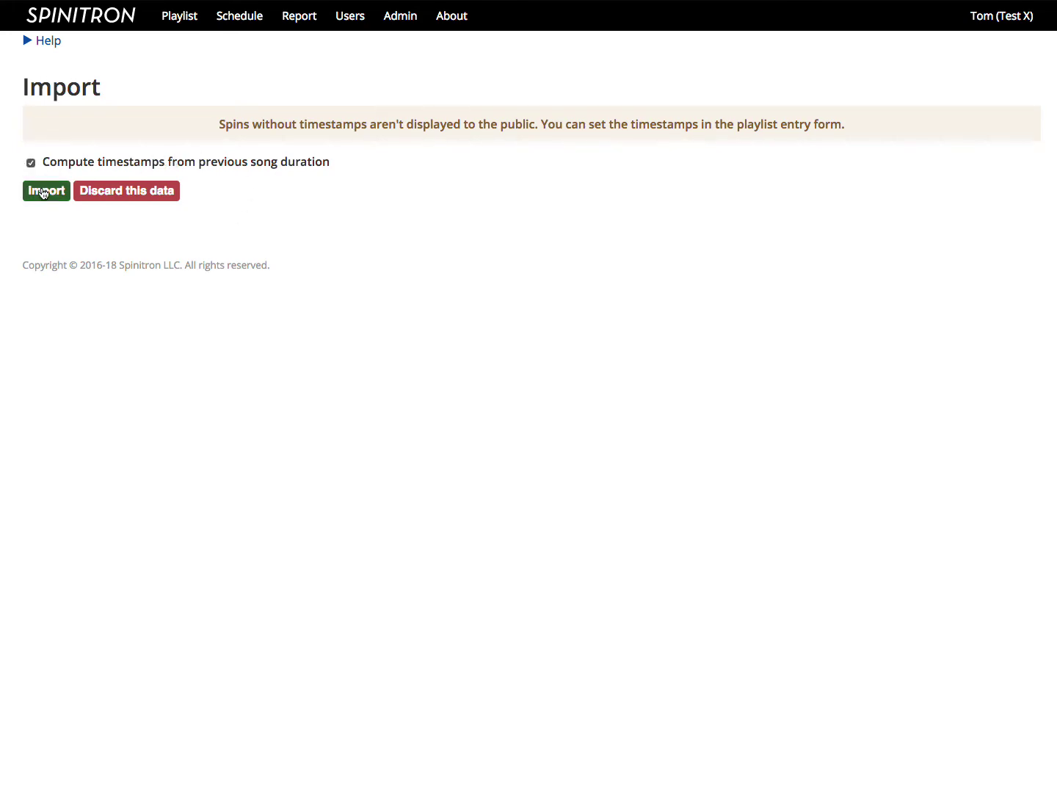
left_click(43, 193)
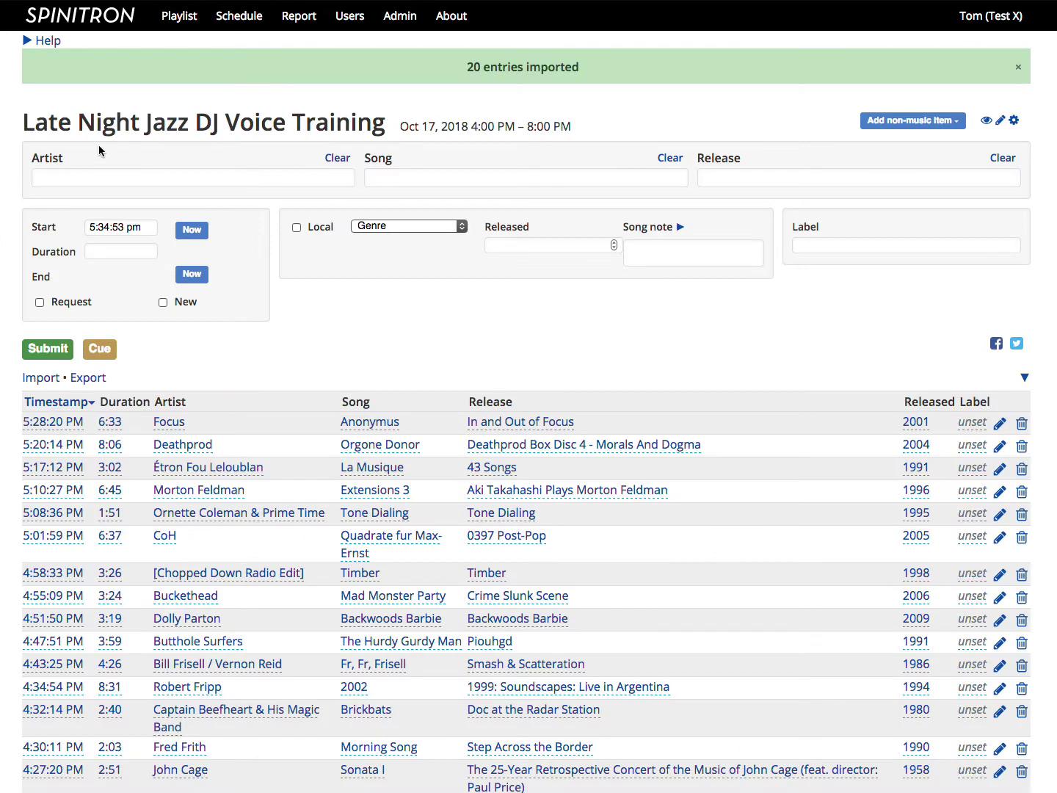
scroll(98, 144, "down", 5)
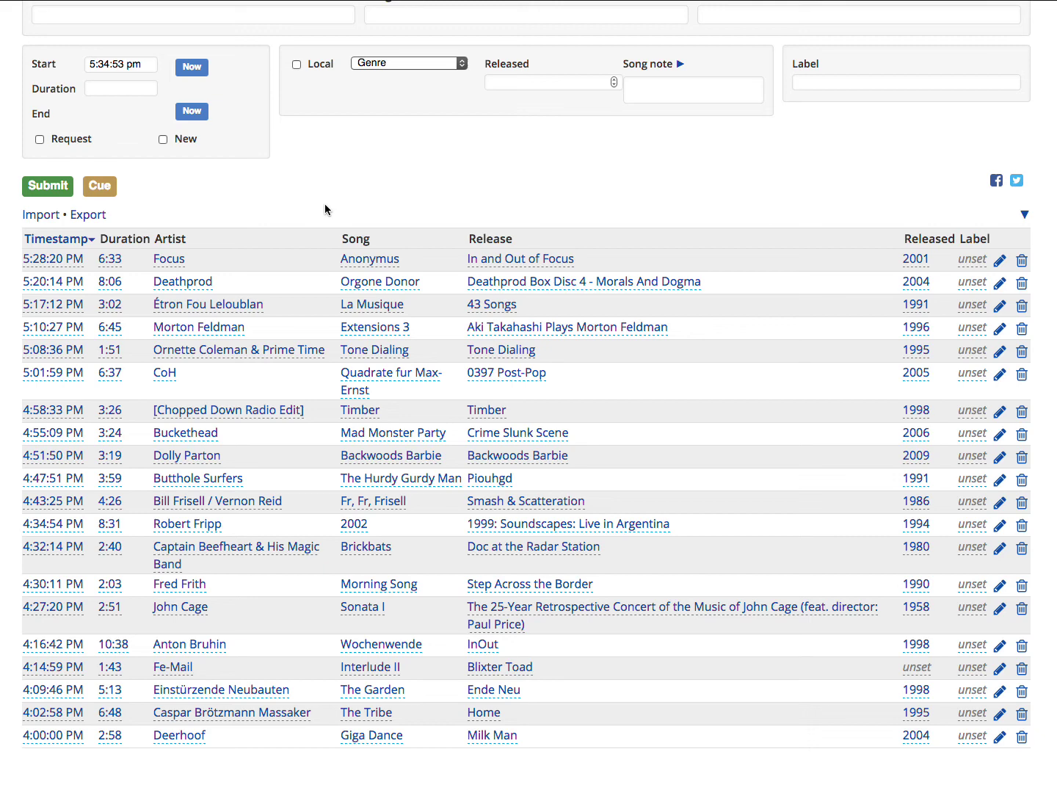
key("super+Tab")
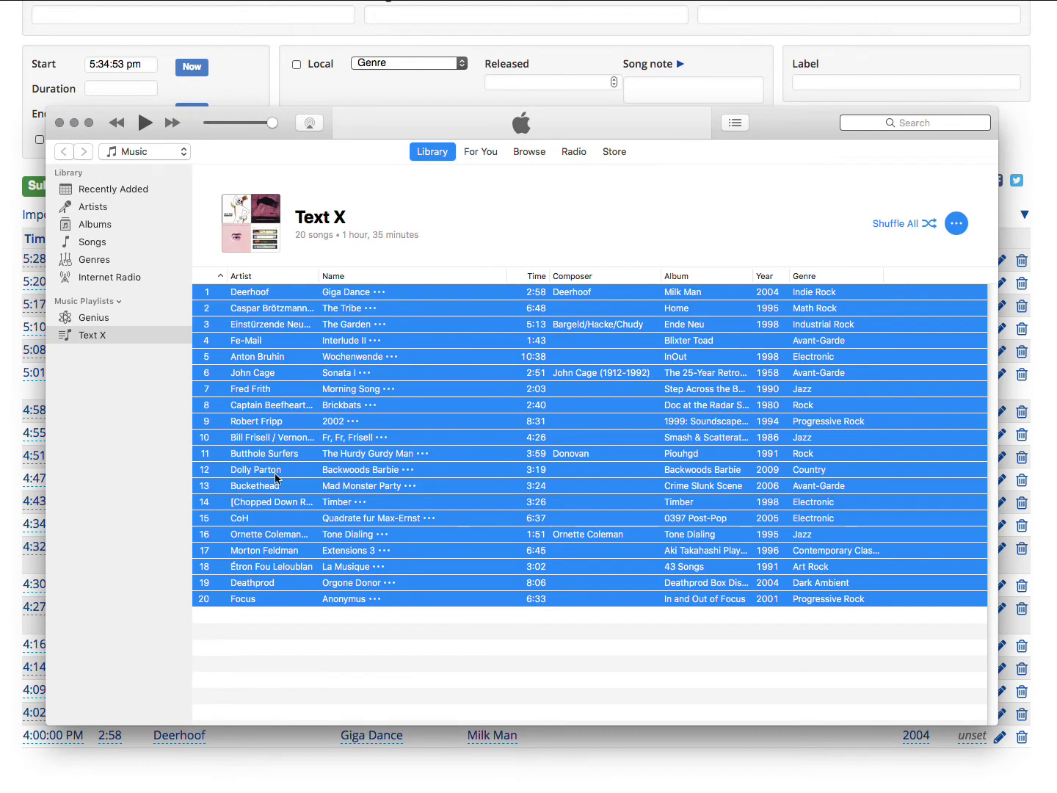
left_click(189, 788)
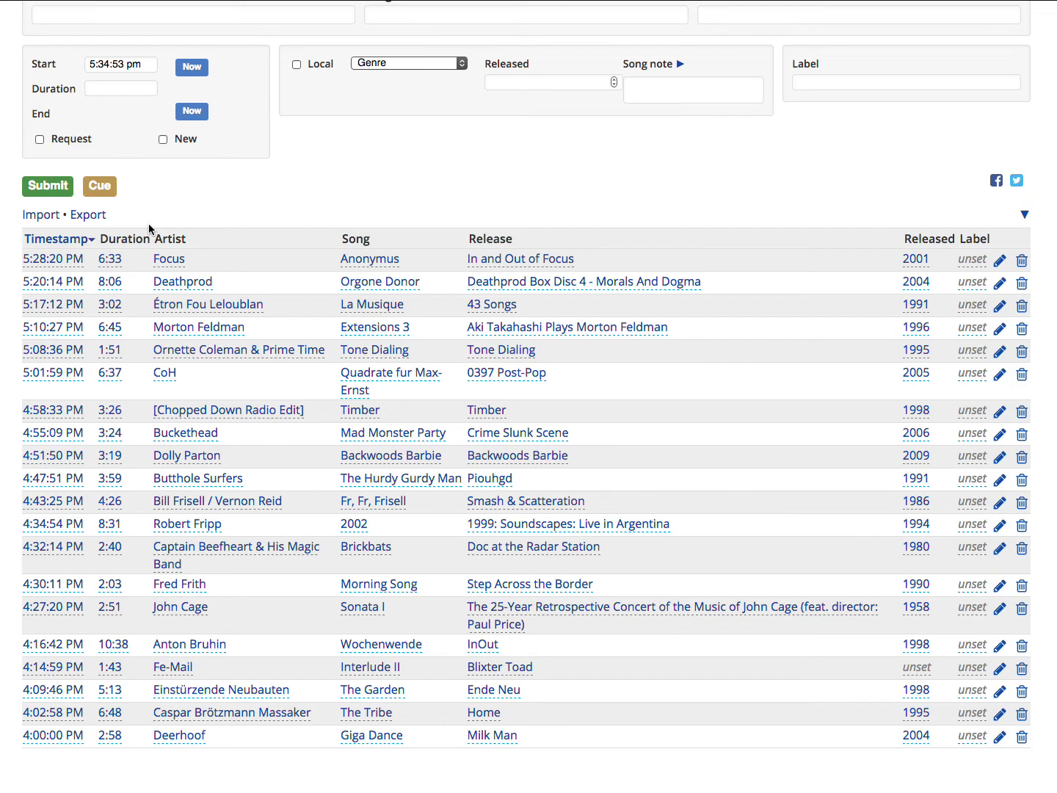
Open Spinitron's Import page, then select cells A1:G20 in the Test X Playlist sheet.
left_click(42, 214)
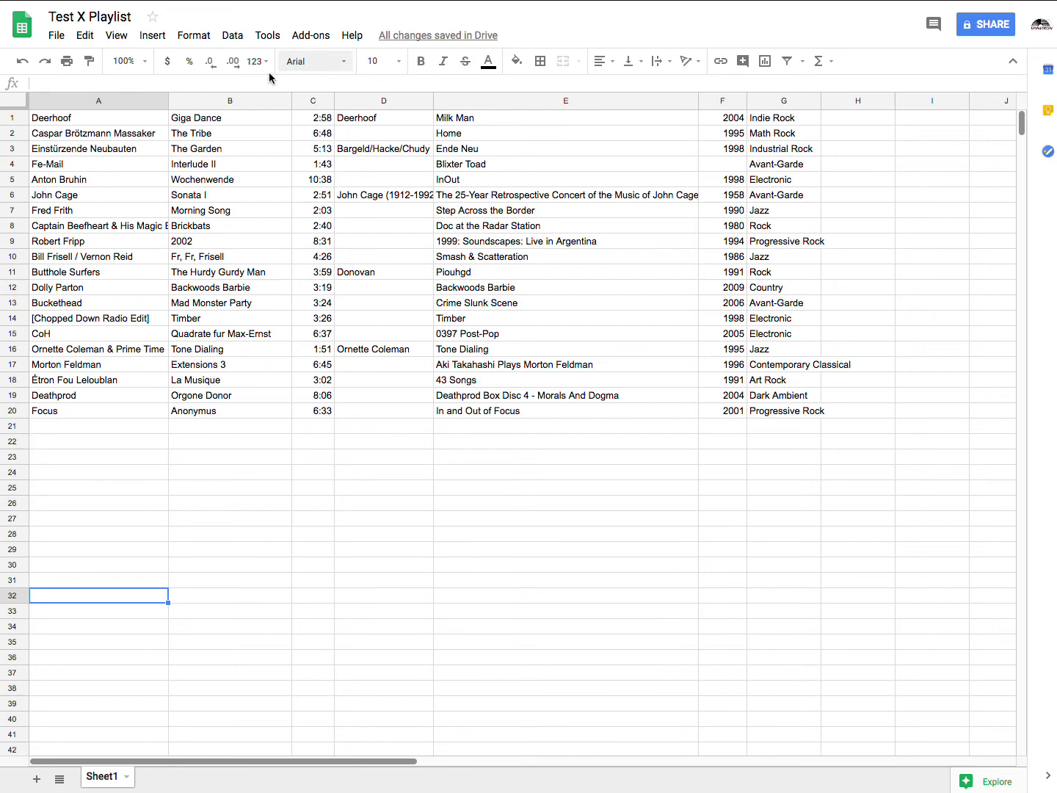
left_click(112, 123)
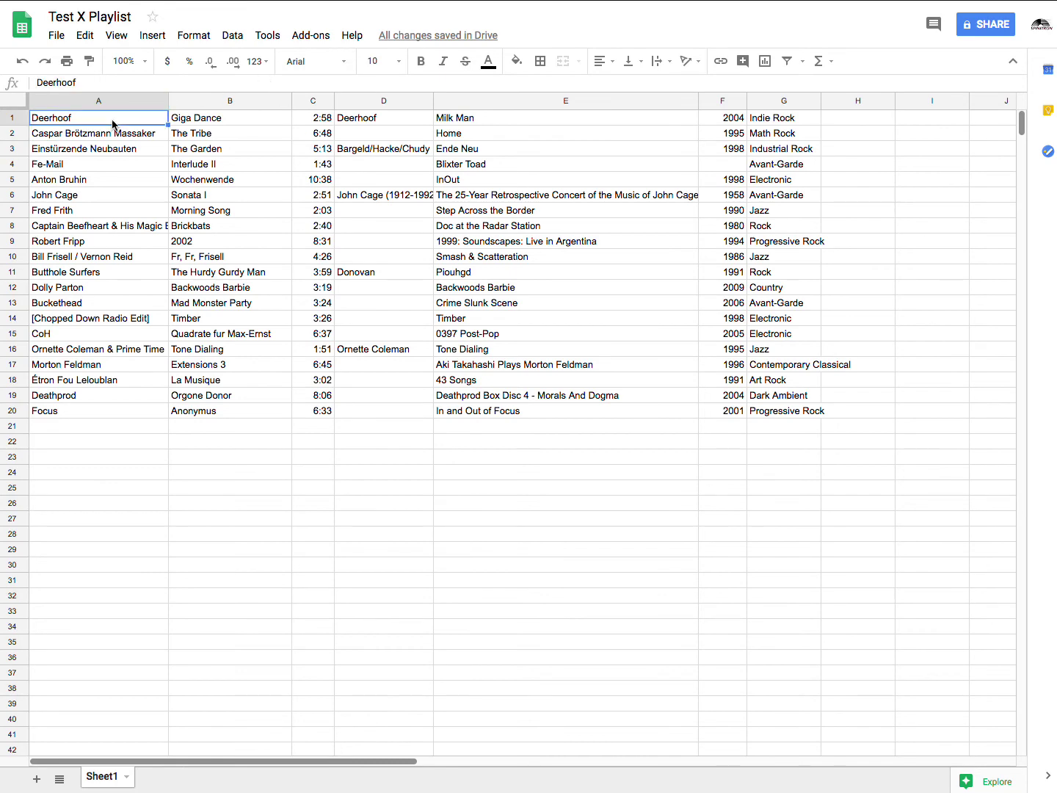
left_click(780, 412, "shift")
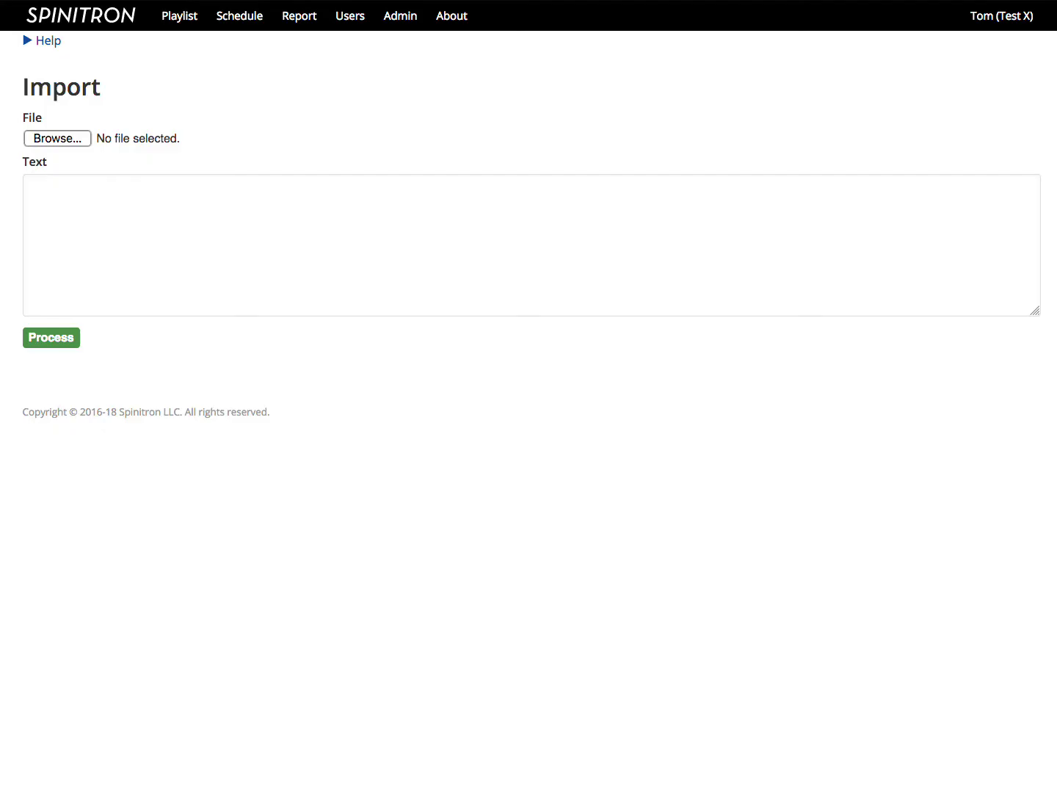
Paste the 20 spreadsheet rows into the Import text box and process them into a mapped table.
left_click(142, 233)
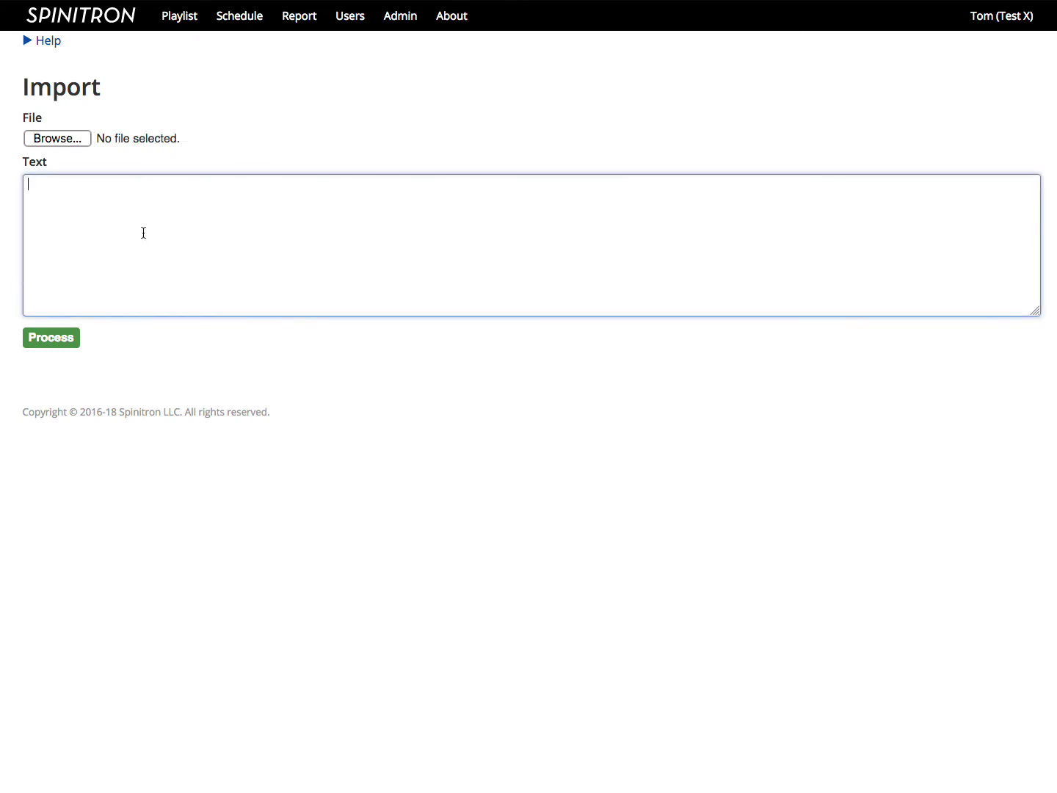
key("super+v")
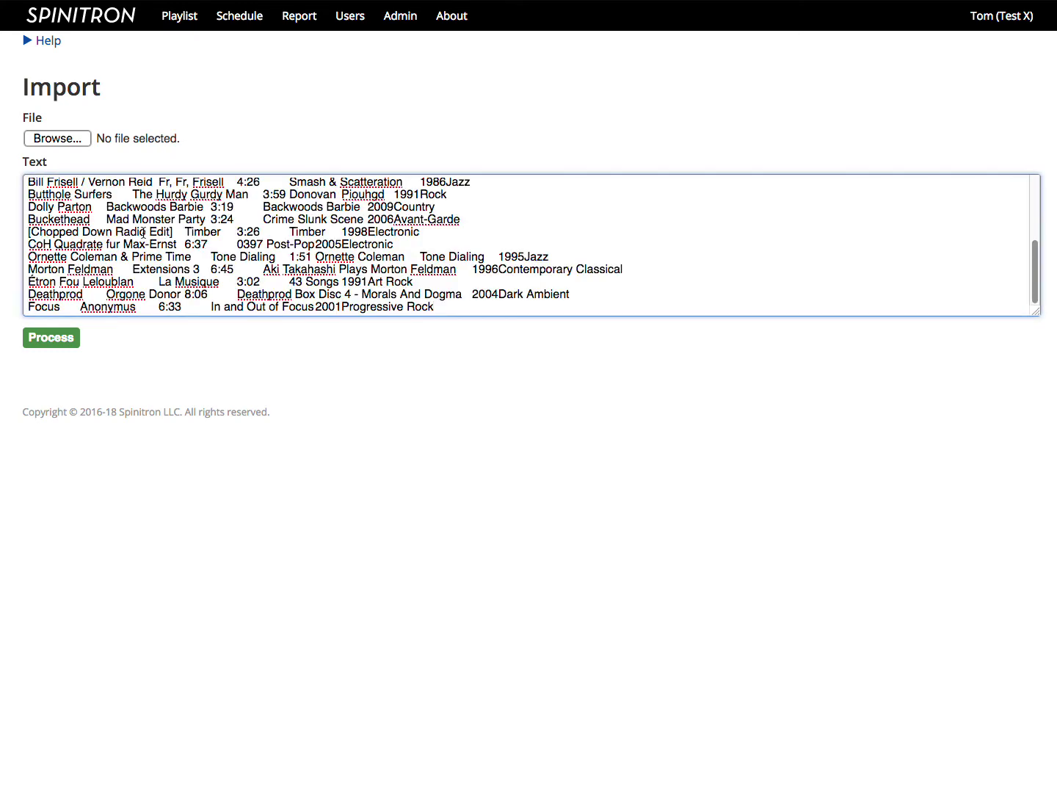
left_click(64, 344)
scroll(259, 340, "down", 5)
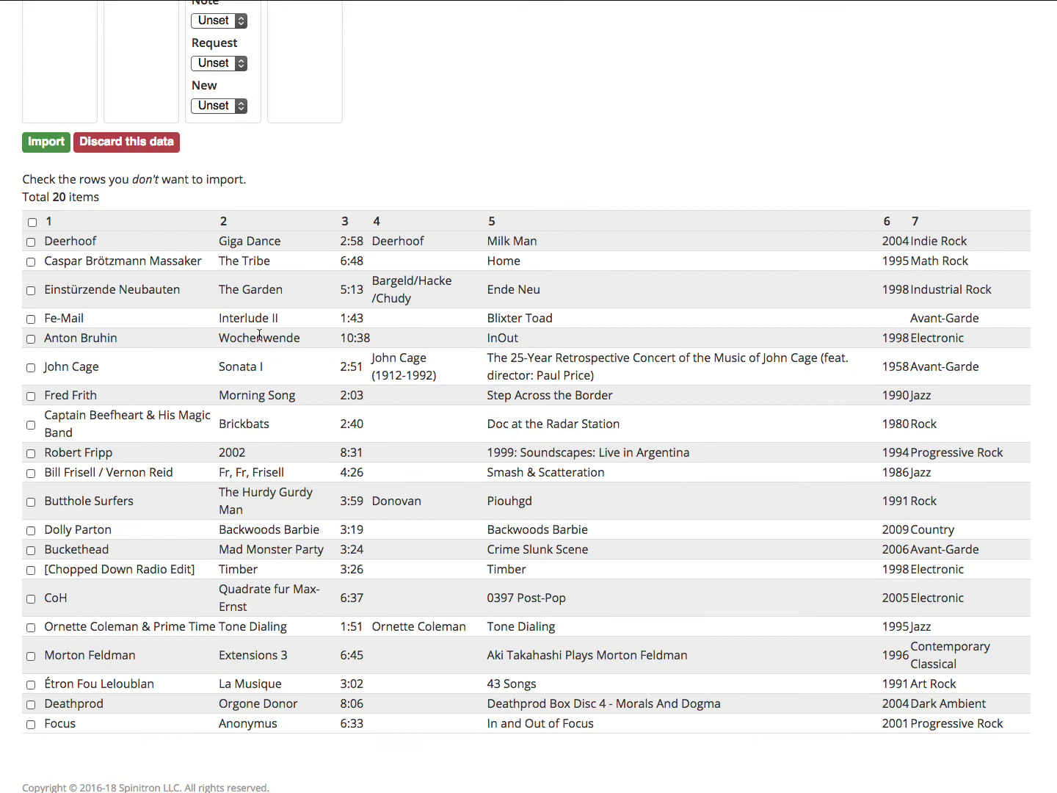
scroll(260, 335, "up", 5)
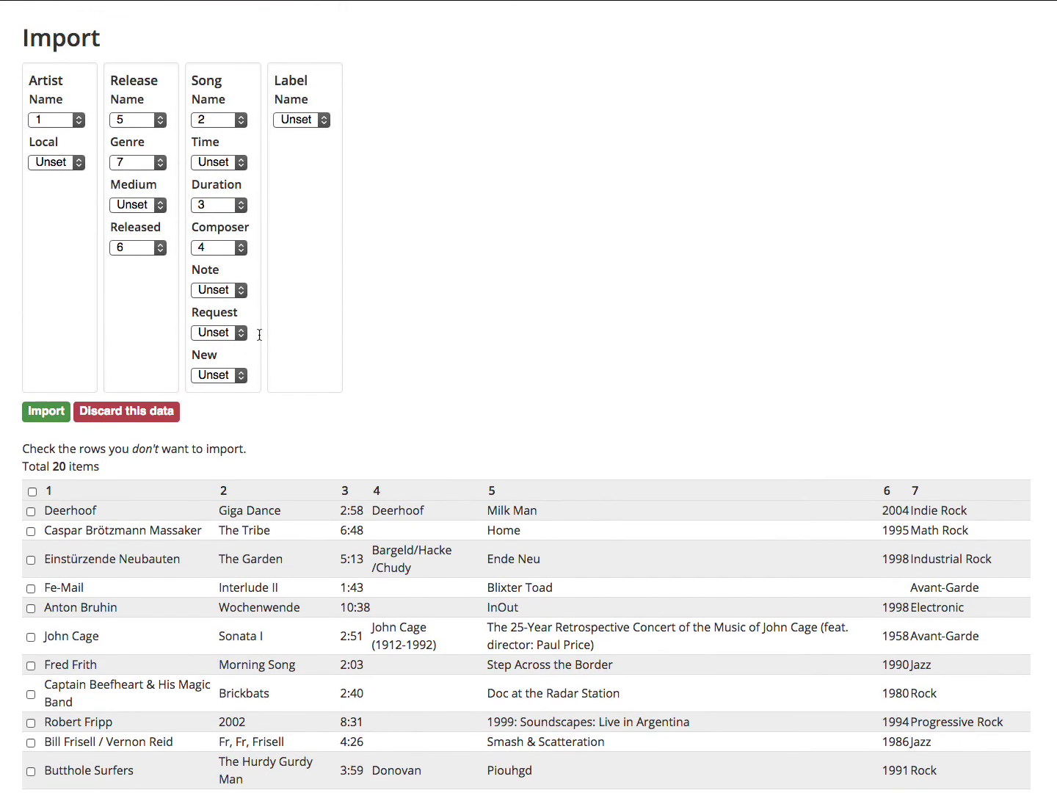
scroll(260, 340, "up", 1)
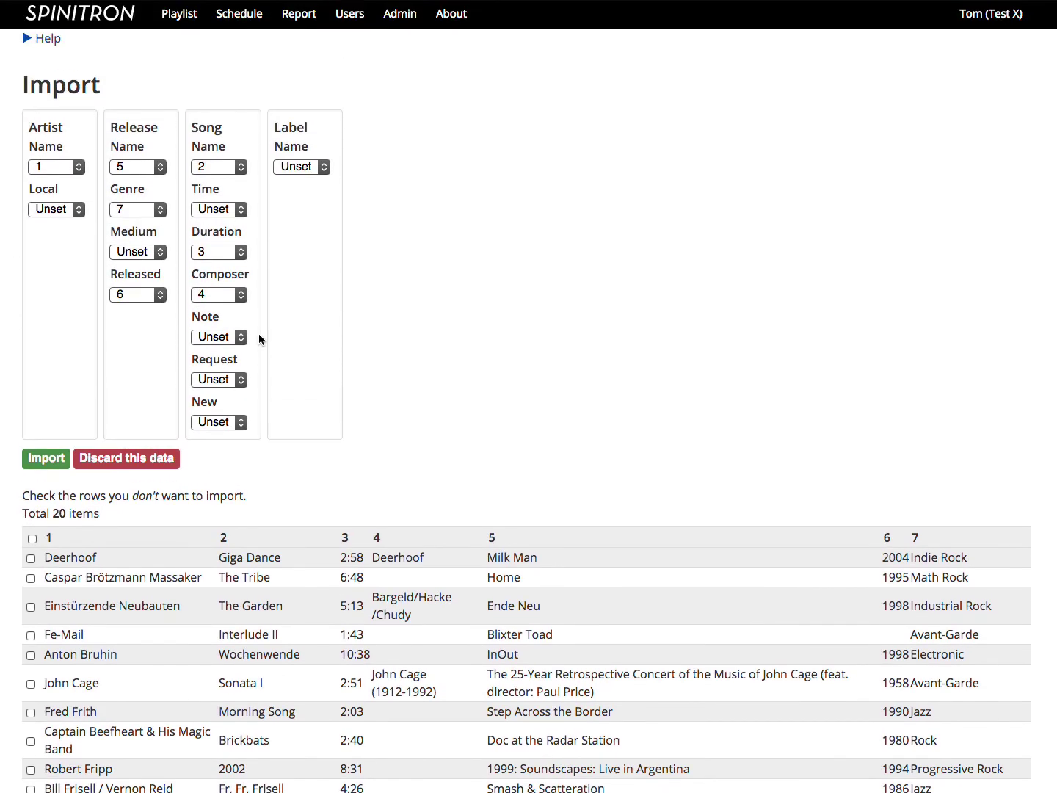